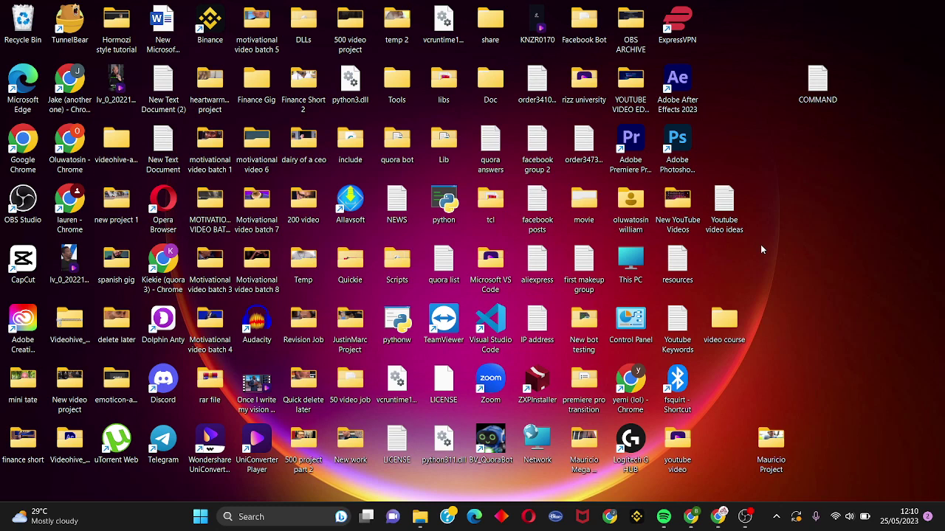
Step: Launch Device Manager by running devmgmt.msc, and move its window nearer the middle of the desktop
key("super+r")
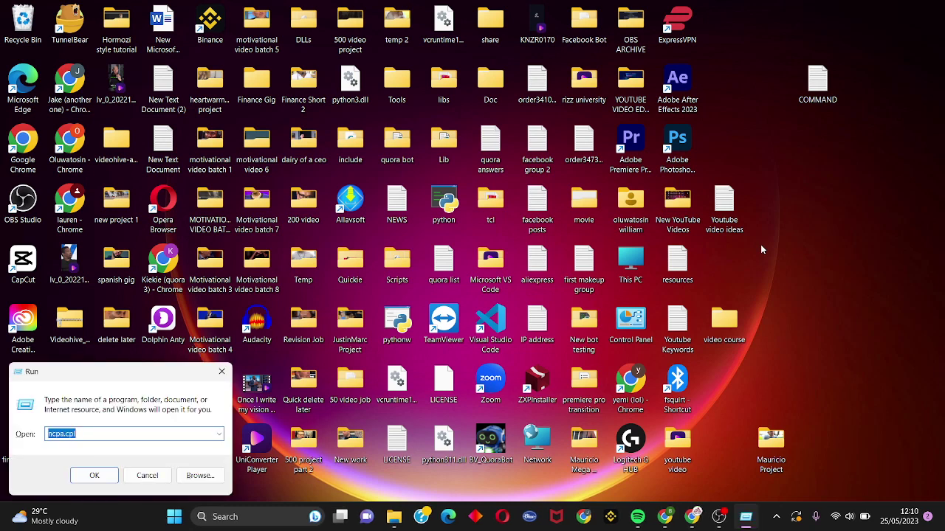
type("de")
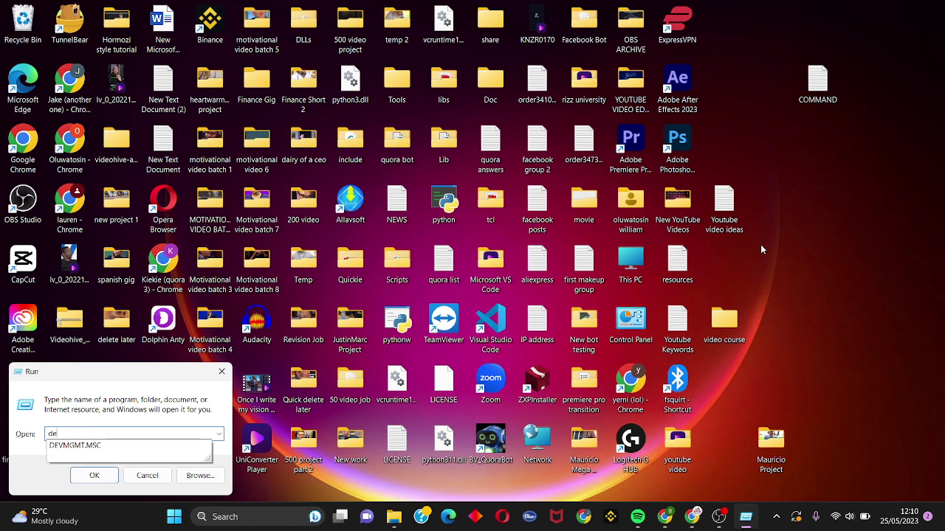
type("vmgmt.msc")
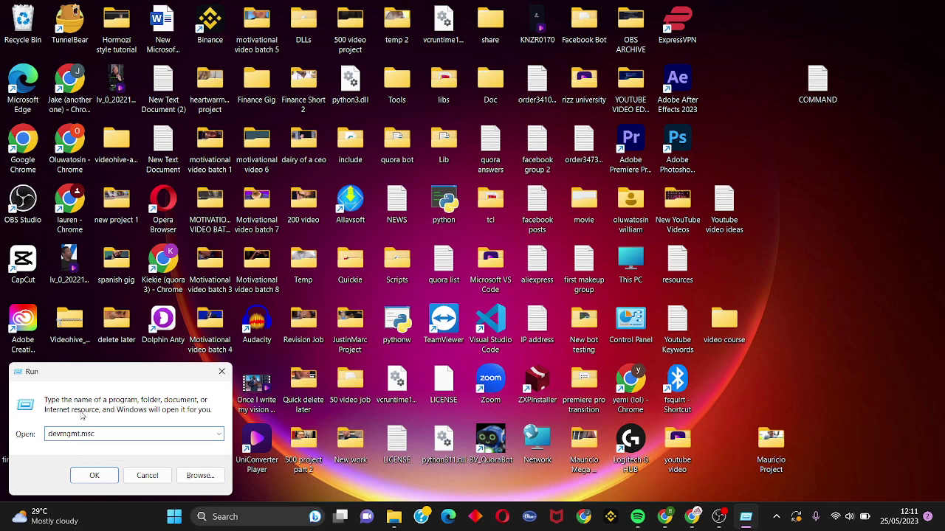
left_click(88, 480)
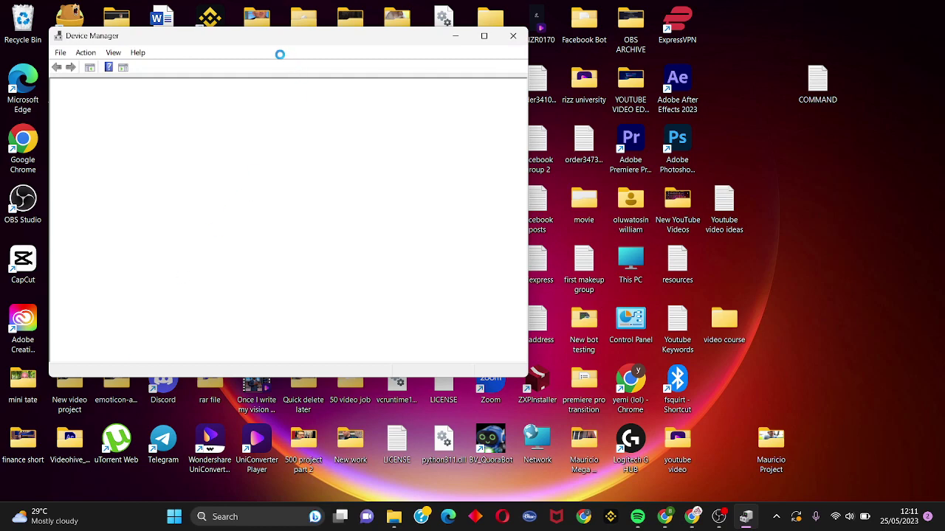
left_click_drag(282, 43, 417, 72)
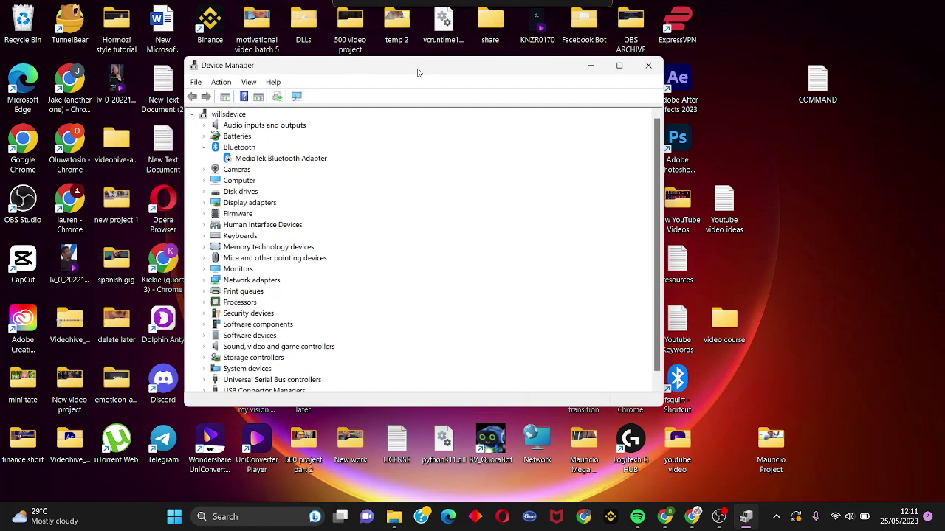
Step: Show hidden devices in Device Manager, look through the device categories, and close the window
left_click(248, 83)
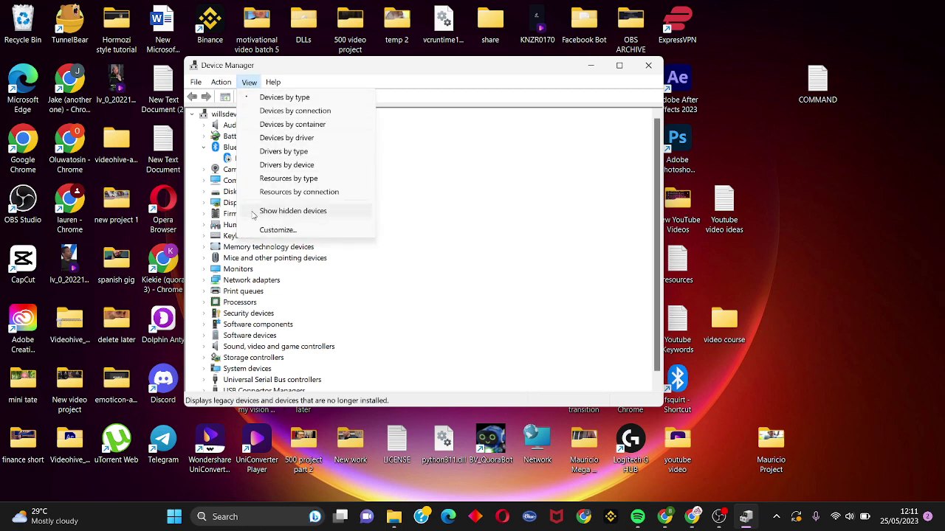
left_click(293, 212)
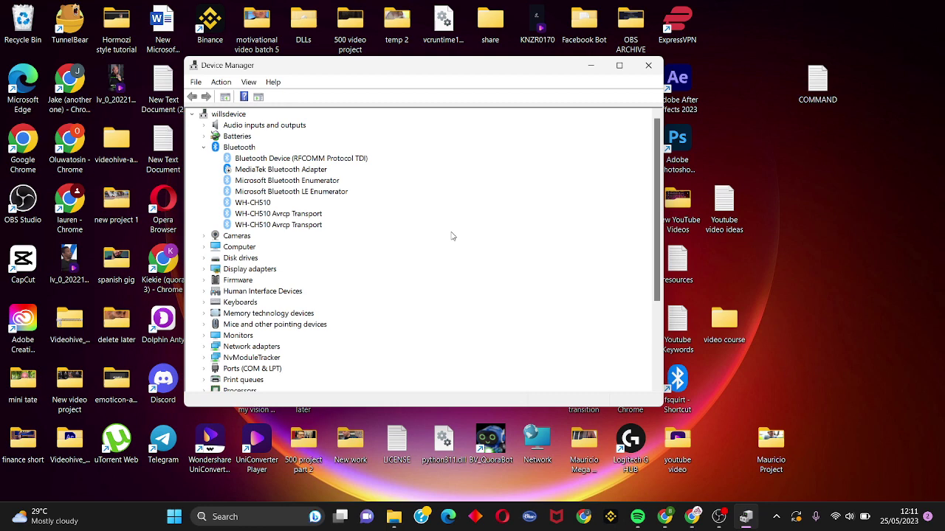
scroll(453, 236, "down", 4)
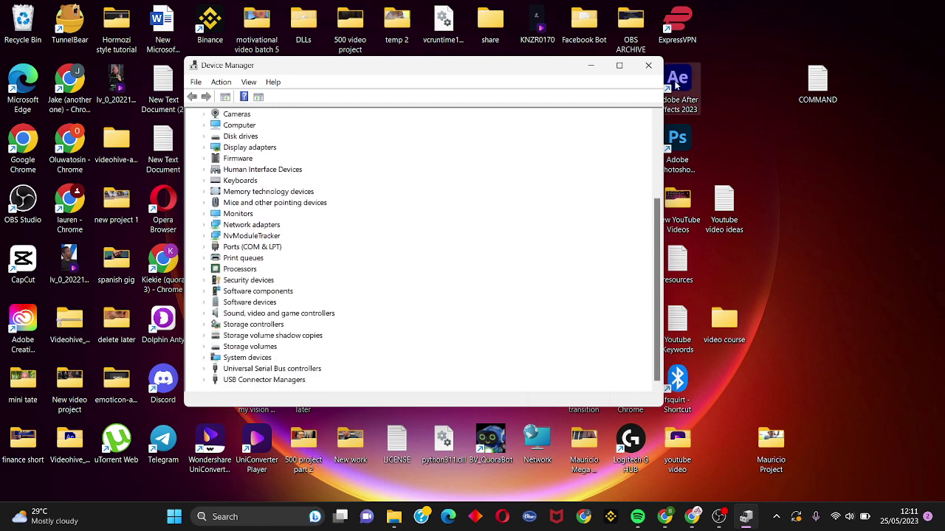
left_click(649, 68)
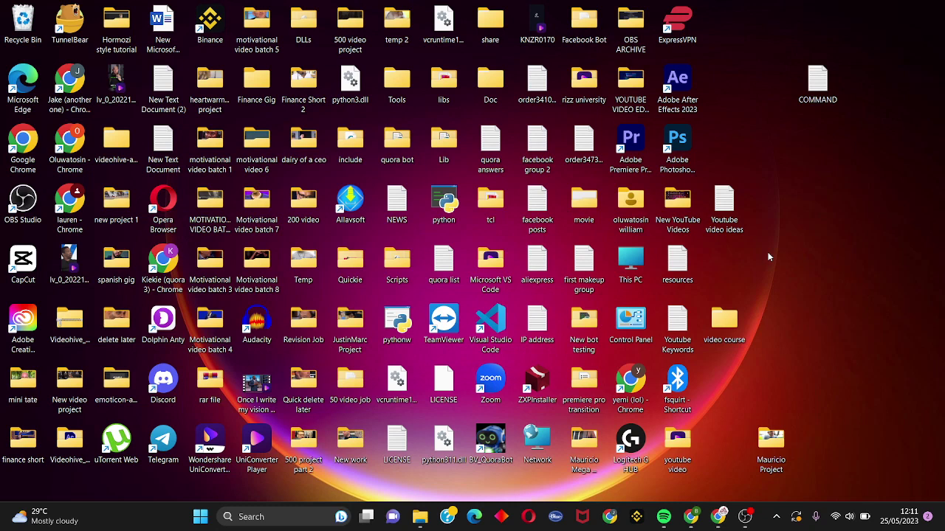
Step: Open Windows Settings and go to the Other troubleshooters page of the system's Troubleshoot section
key("super")
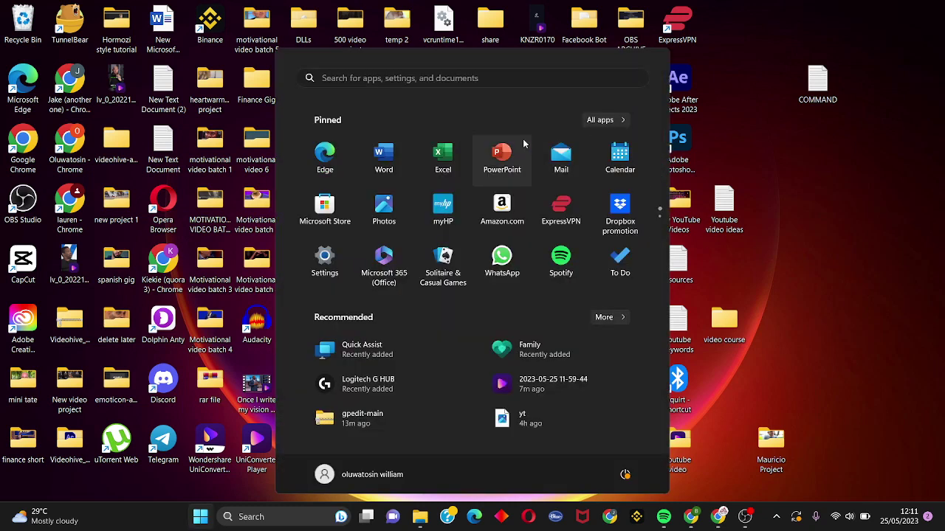
left_click(325, 259)
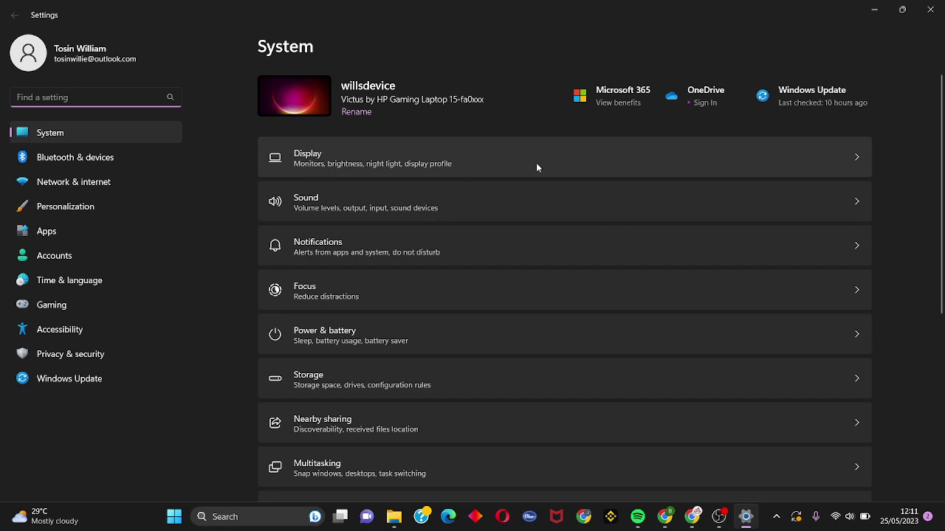
scroll(464, 291, "down", 4)
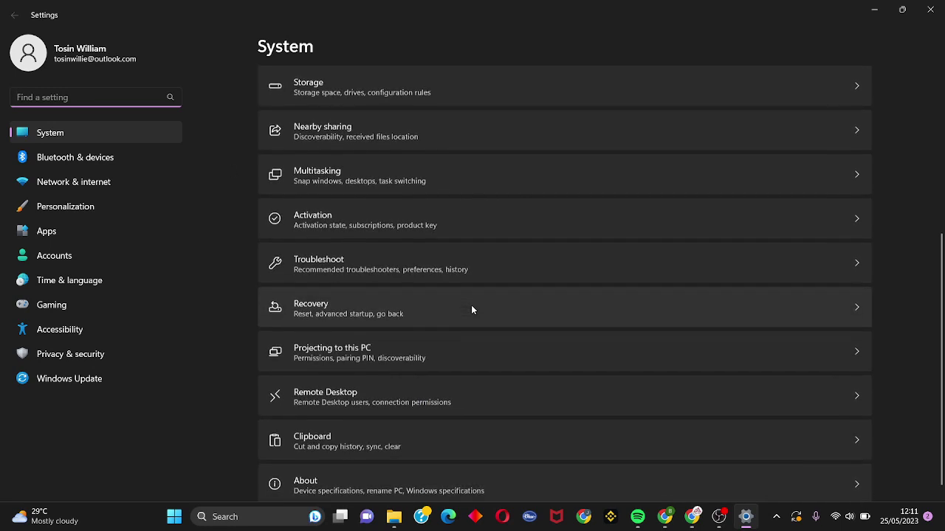
left_click(477, 270)
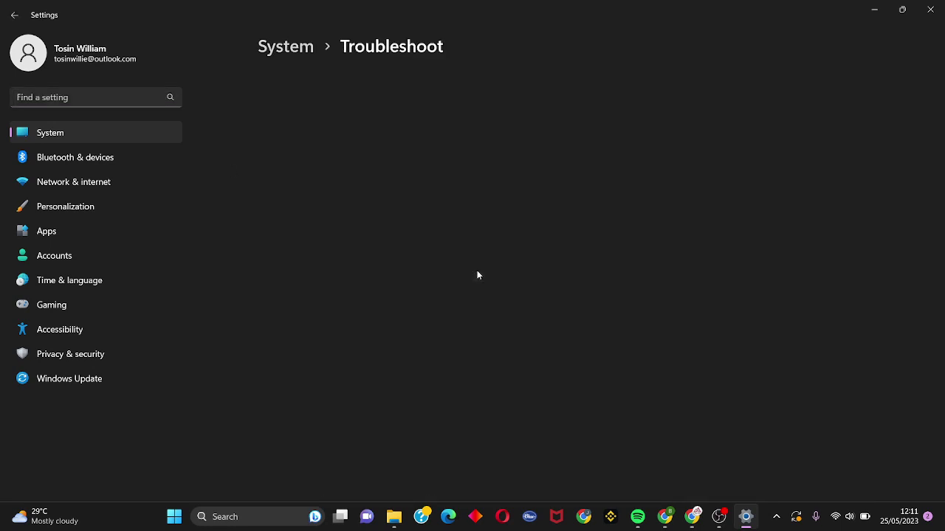
left_click(572, 244)
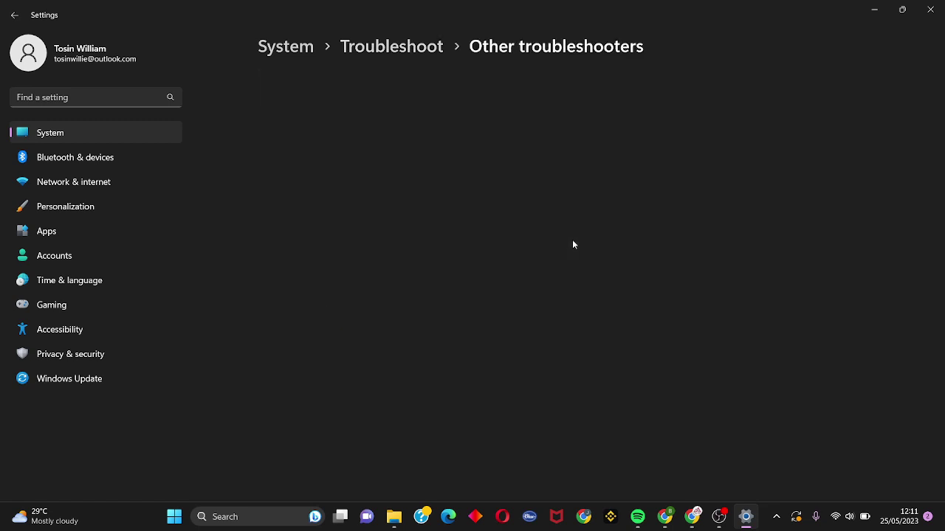
Step: Run the Bluetooth troubleshooter, apply the fix that turns on the MediaTek Bluetooth Adapter, and close the troubleshooter and Settings
scroll(654, 281, "down", 1)
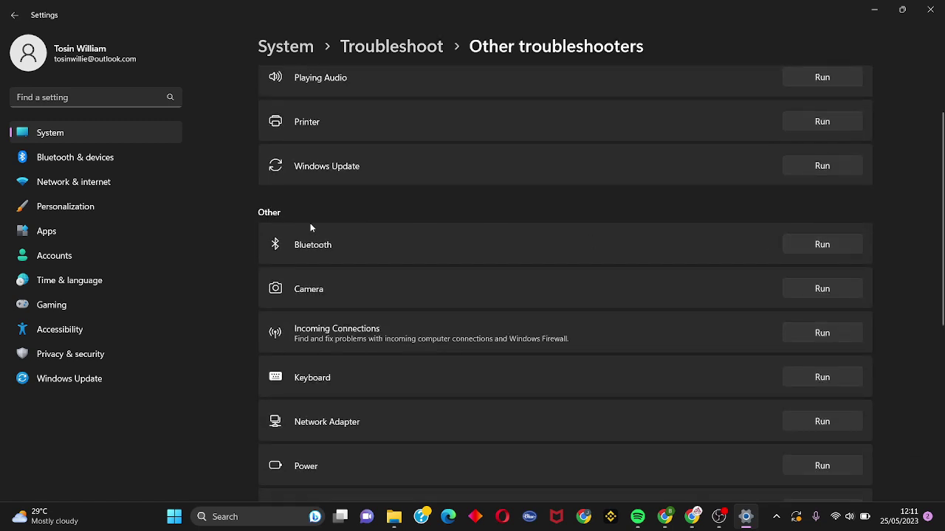
left_click(836, 252)
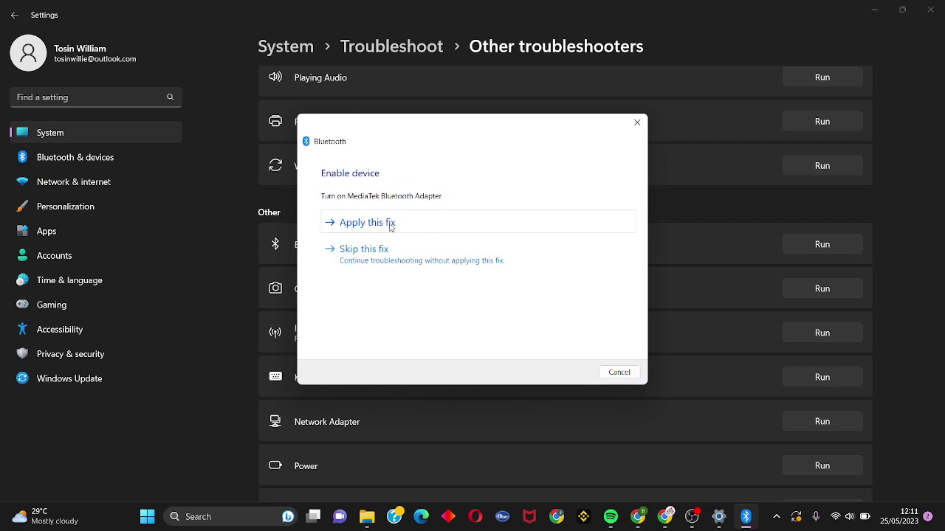
left_click(390, 223)
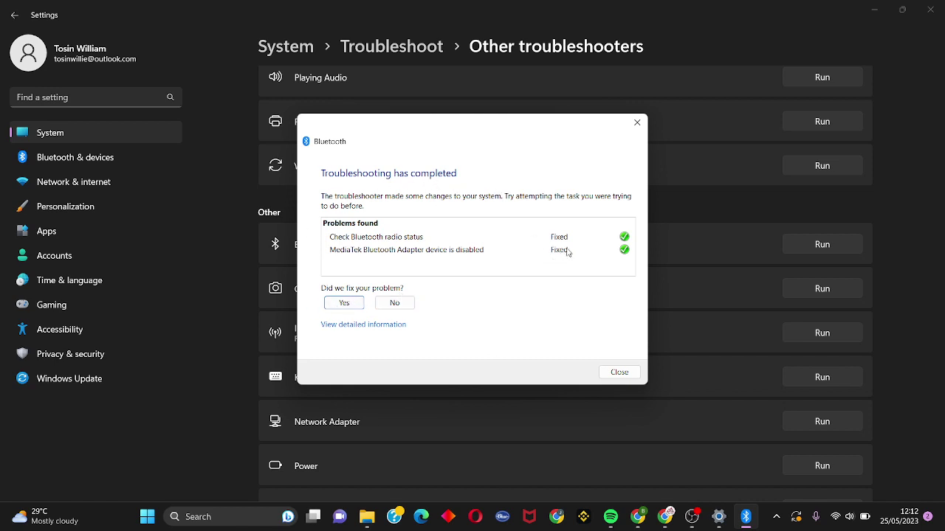
left_click(623, 373)
left_click(941, 4)
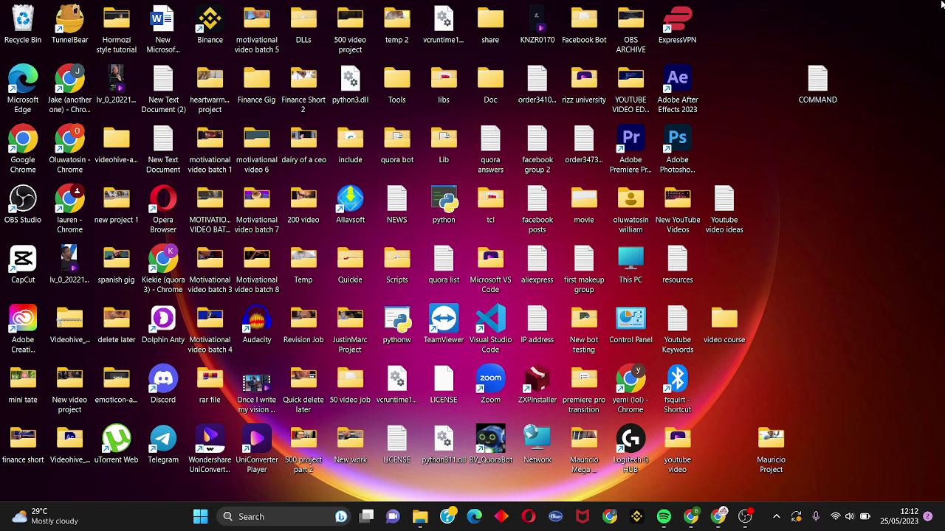
Step: Search Windows for "services" and open the Services app to find the Bluetooth services
key("super")
type("services")
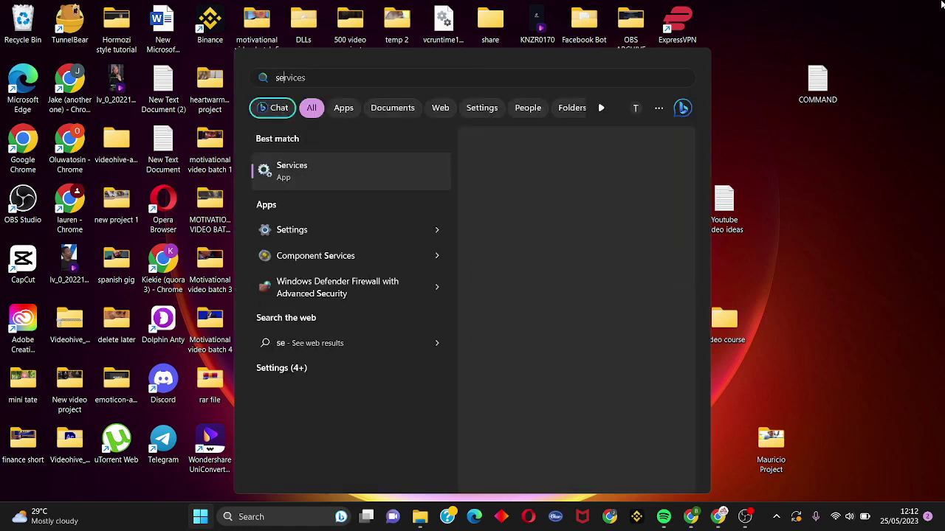
left_click(376, 179)
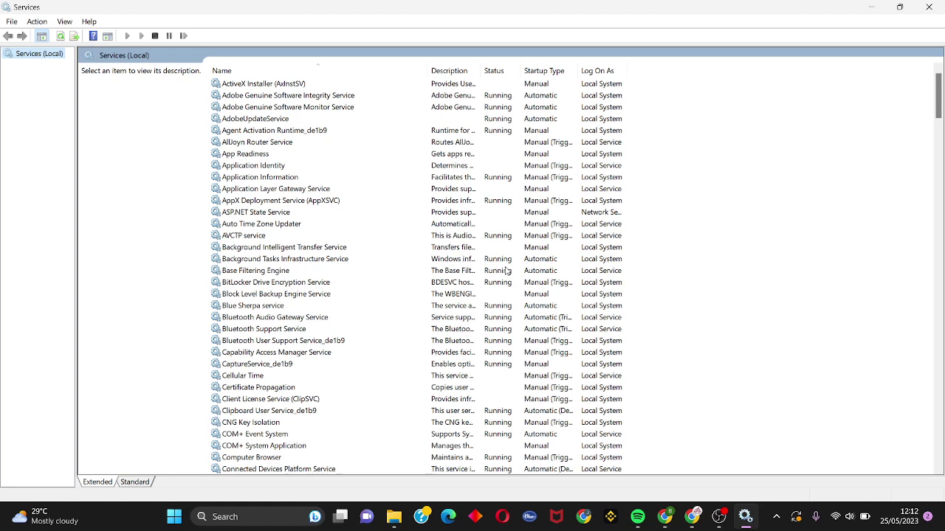
scroll(508, 272, "down", 1)
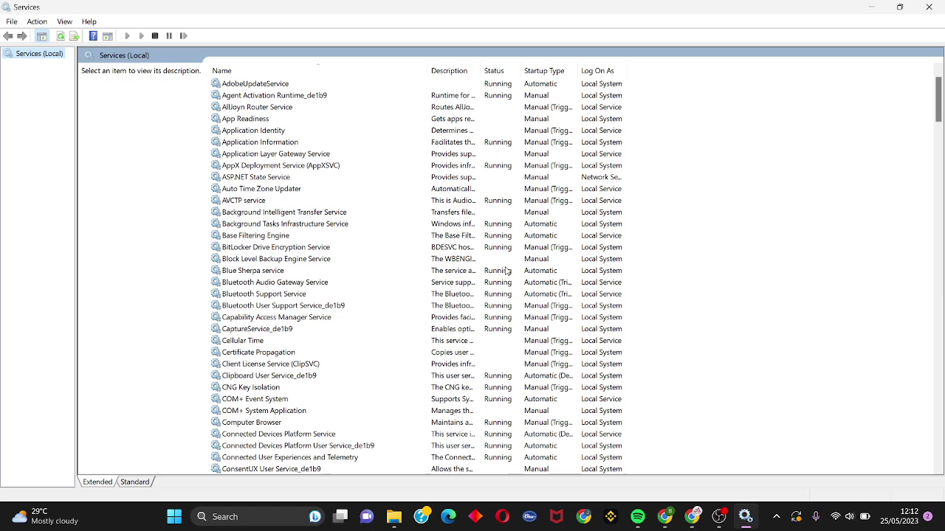
right_click(270, 295)
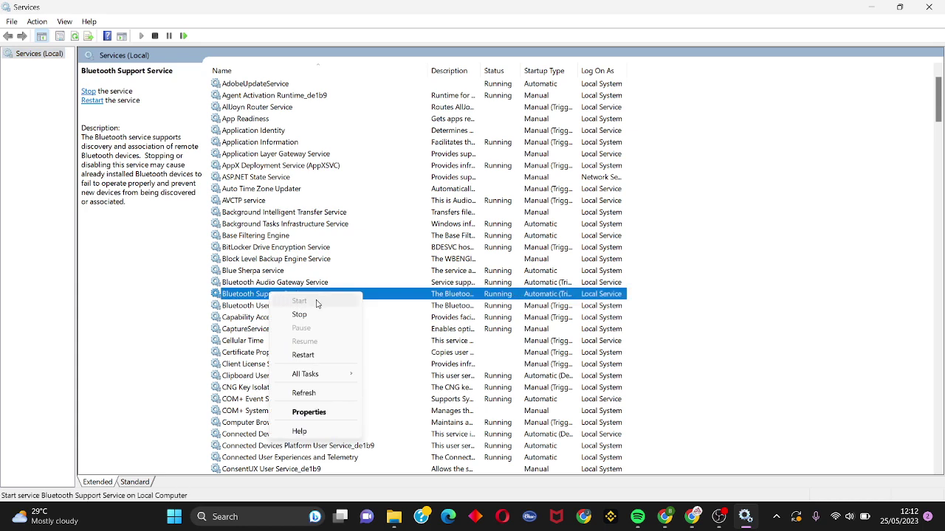
left_click(371, 285)
right_click(296, 285)
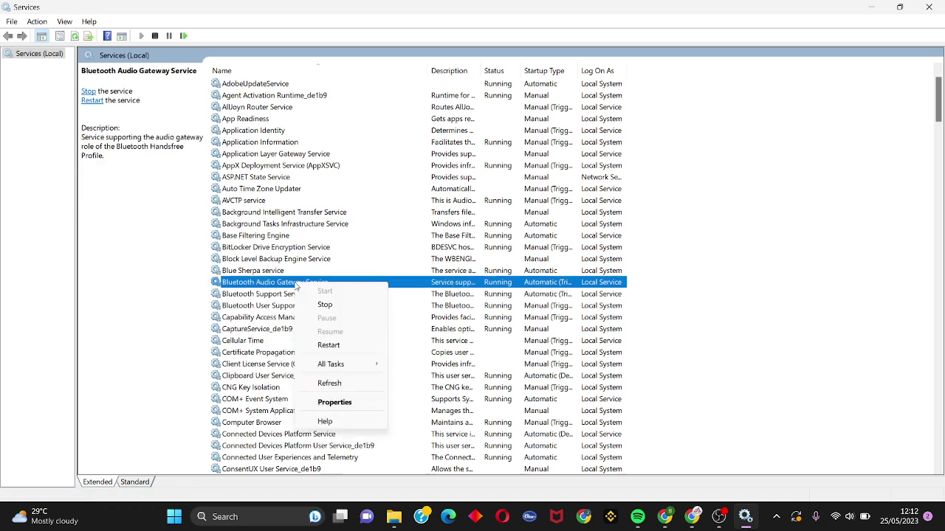
left_click(404, 285)
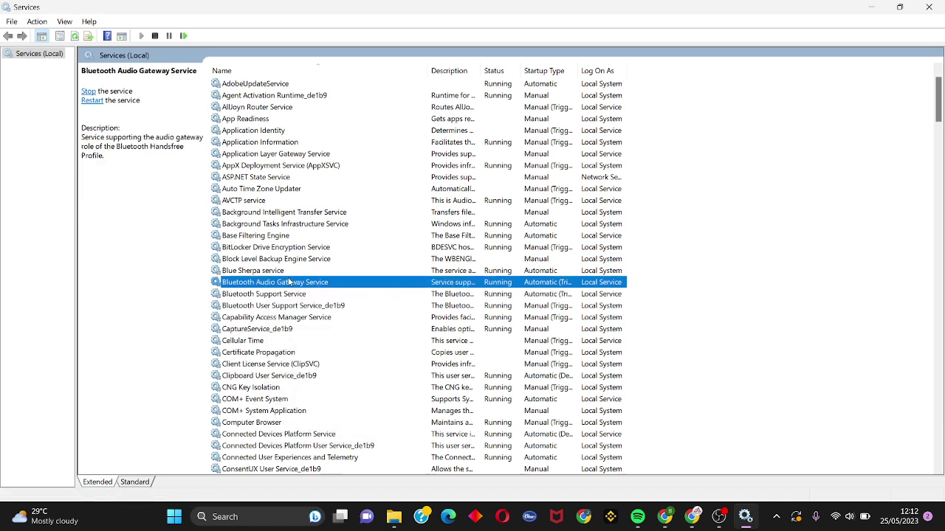
Step: Set the Bluetooth Audio Gateway Service's startup type to Automatic and apply it
right_click(283, 285)
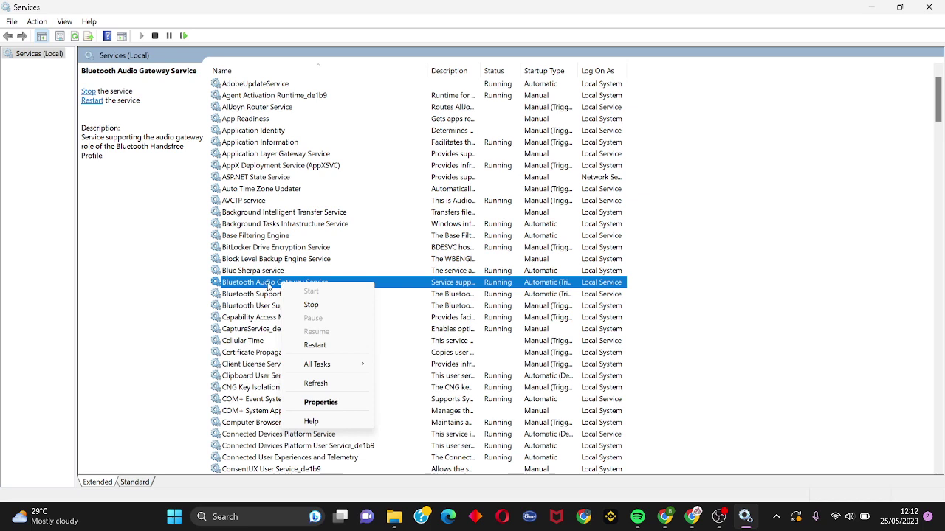
left_click(317, 403)
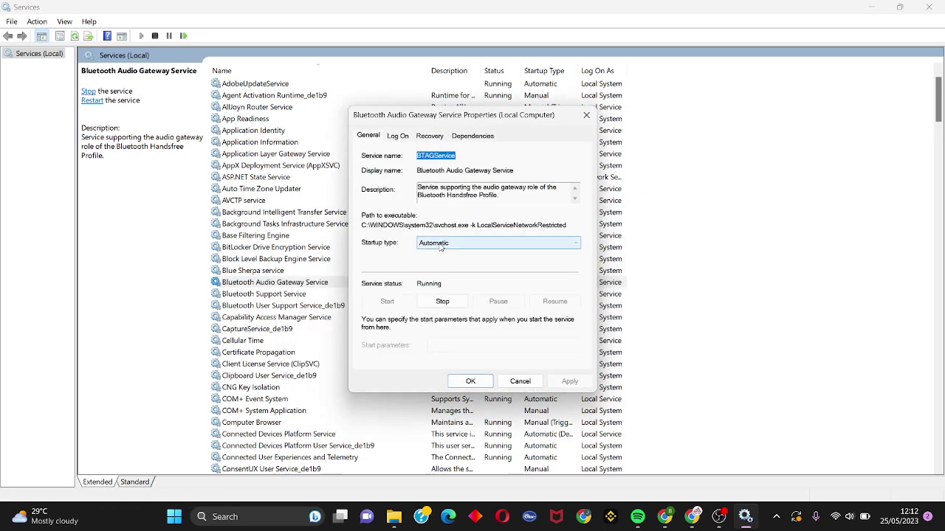
left_click(441, 247)
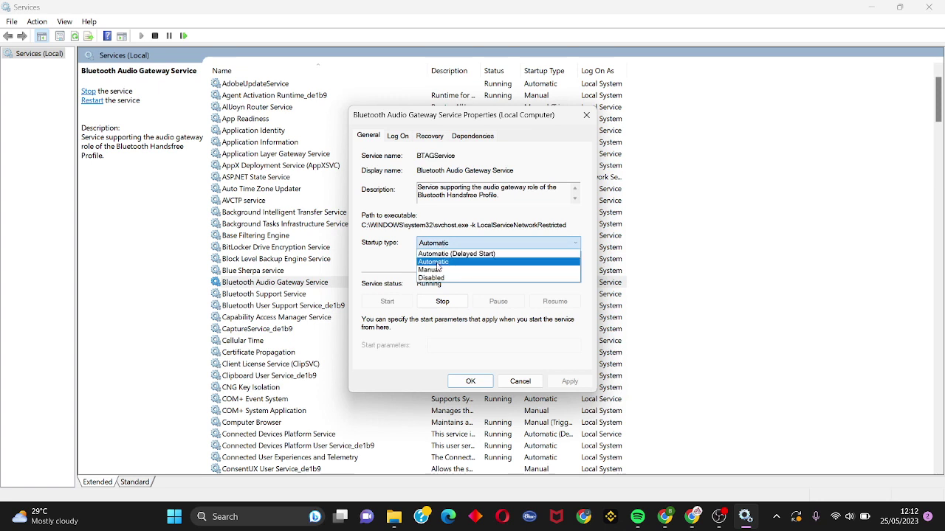
left_click(435, 263)
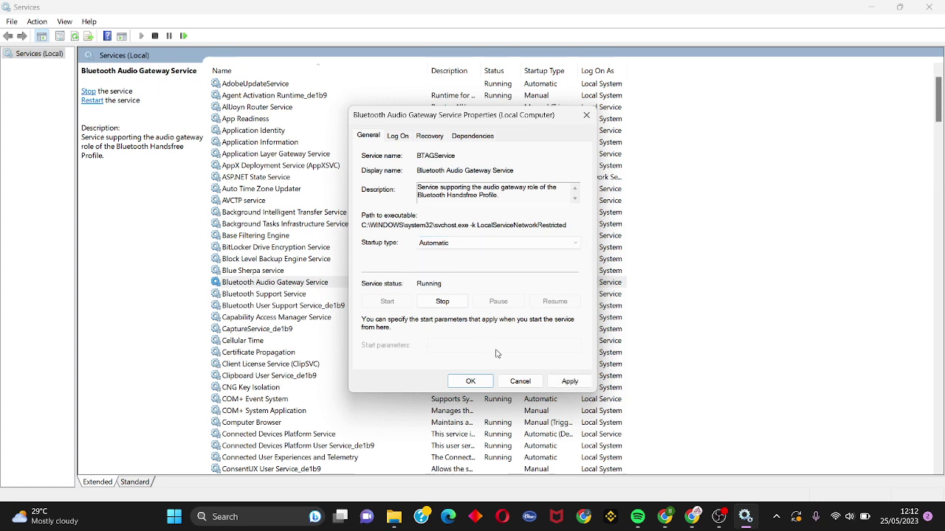
left_click(573, 382)
left_click(470, 382)
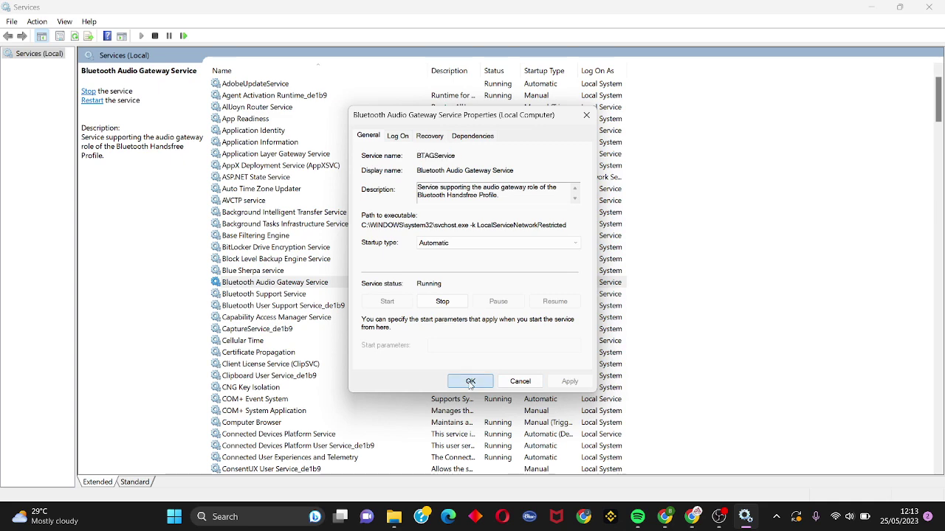
Step: Check the startup type in the Bluetooth Support Service's properties, cancel without changes, and close Services
right_click(272, 295)
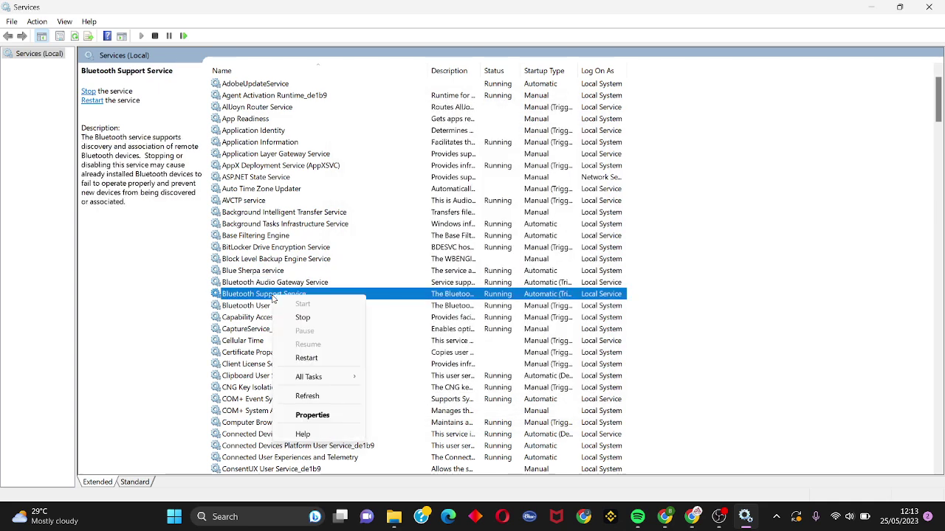
left_click(325, 417)
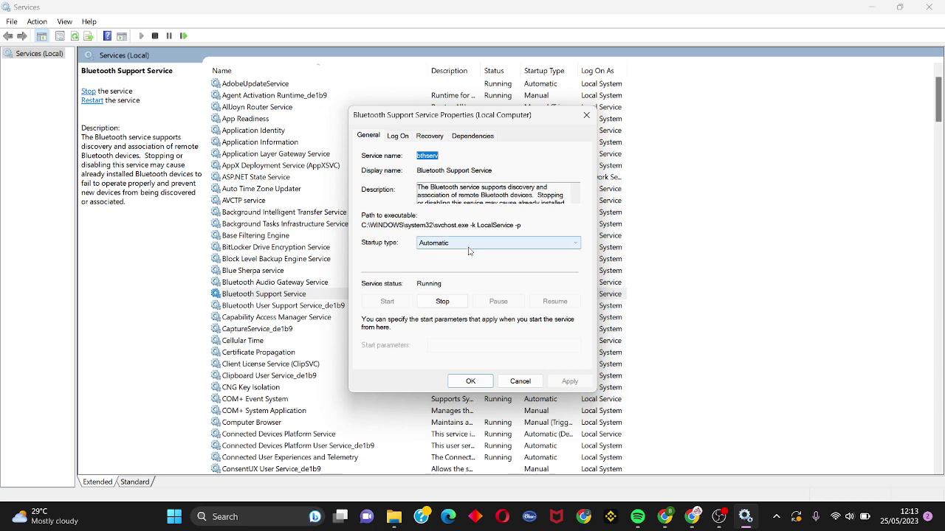
left_click(520, 381)
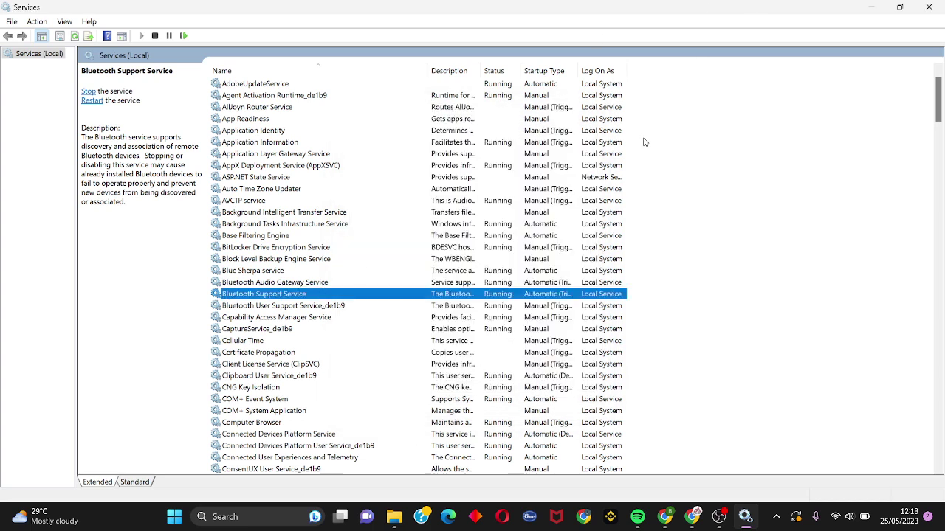
left_click(926, 6)
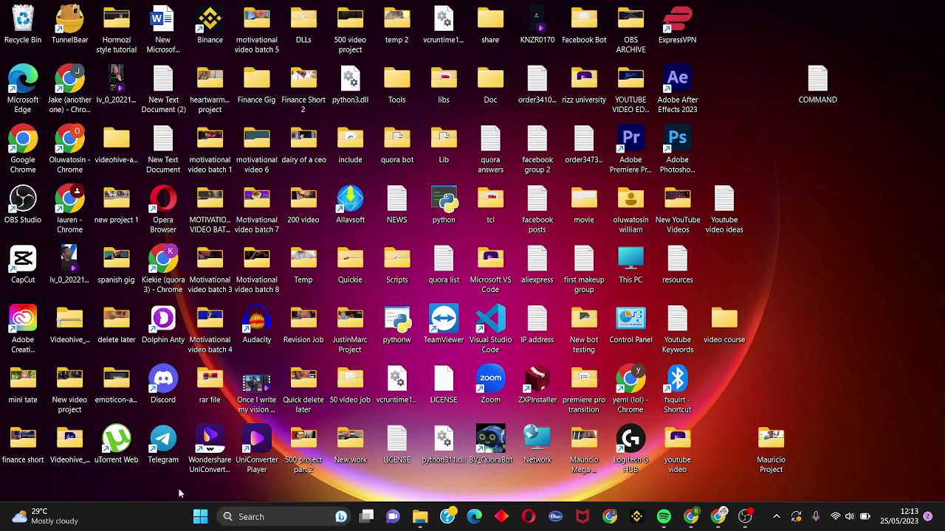
left_click(200, 517)
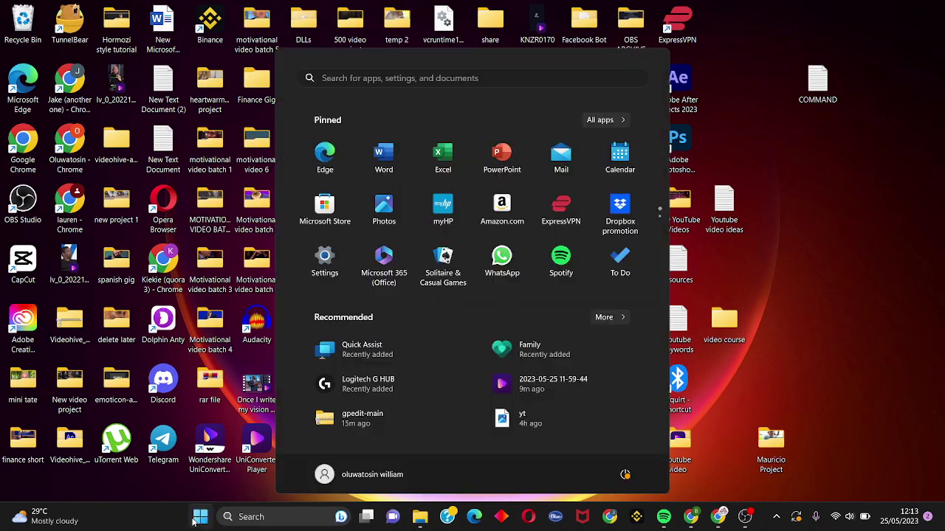
left_click(625, 475)
left_click(870, 366)
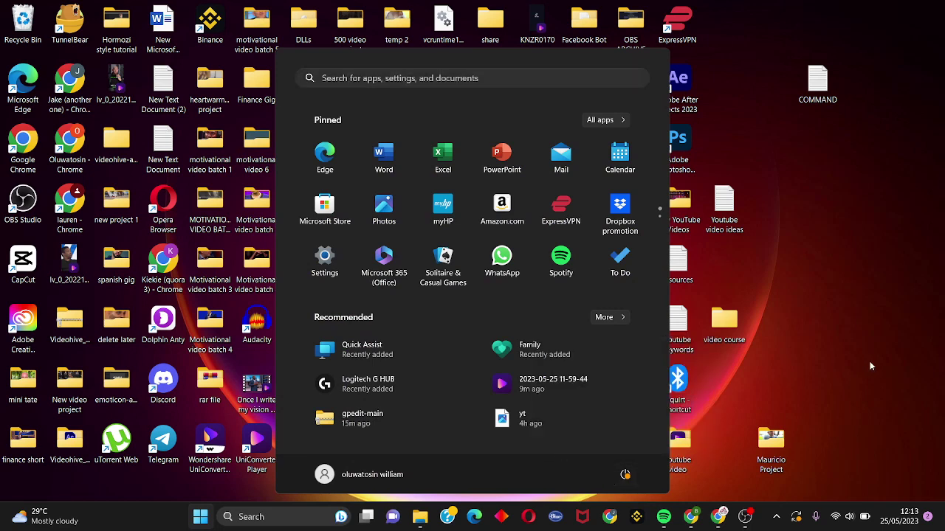
left_click(871, 367)
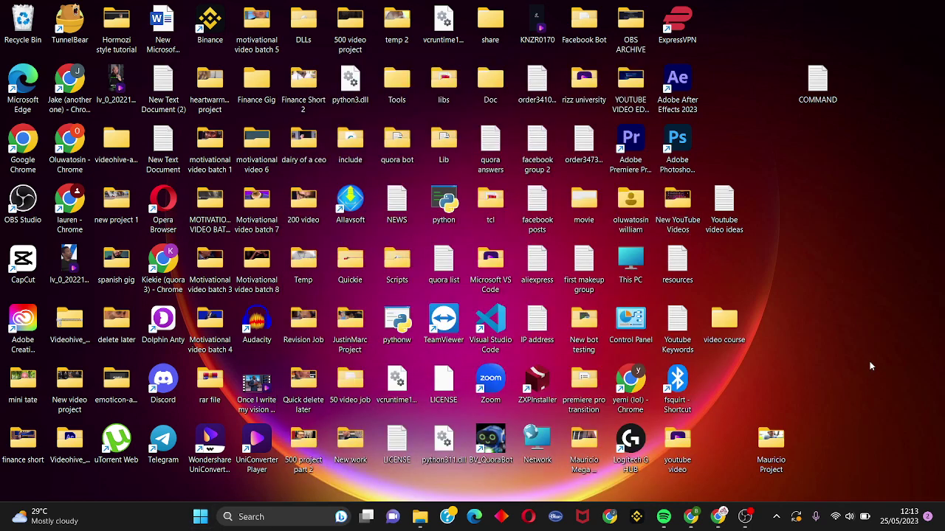